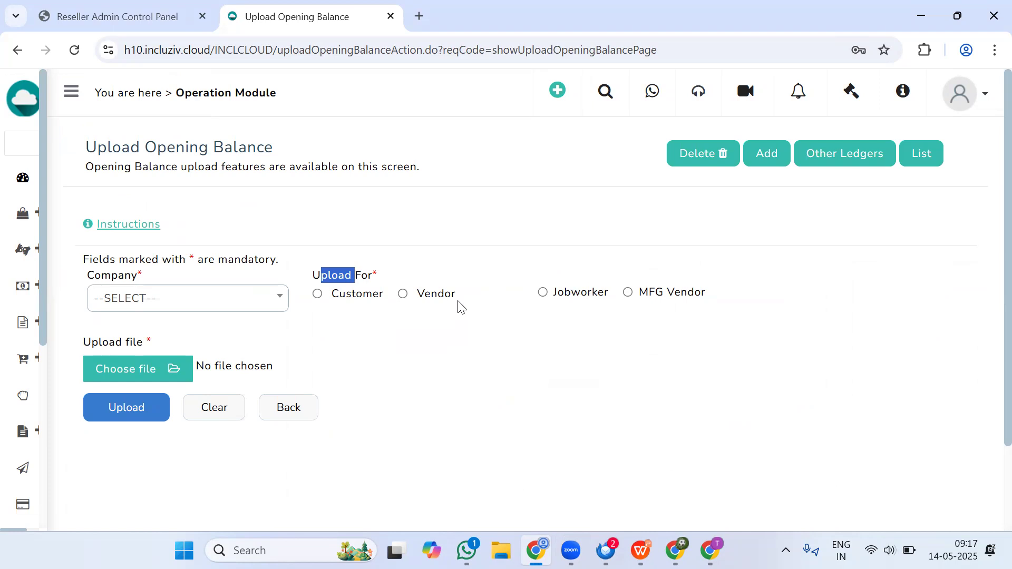
# Download the demo file from the opening balance upload instructions and open it in WPS Spreadsheets.
pyautogui.click(149, 225)
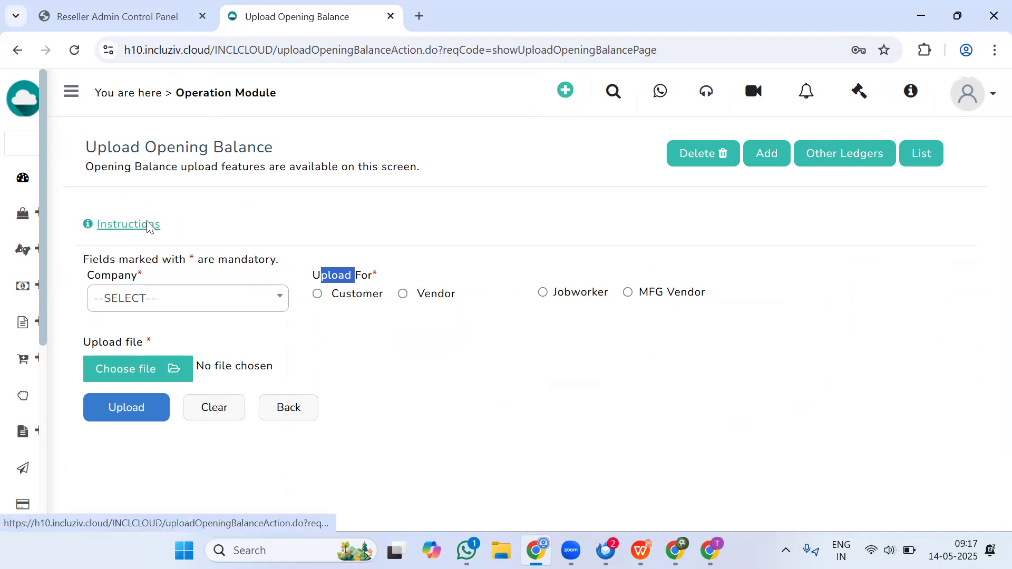
pyautogui.click(712, 227)
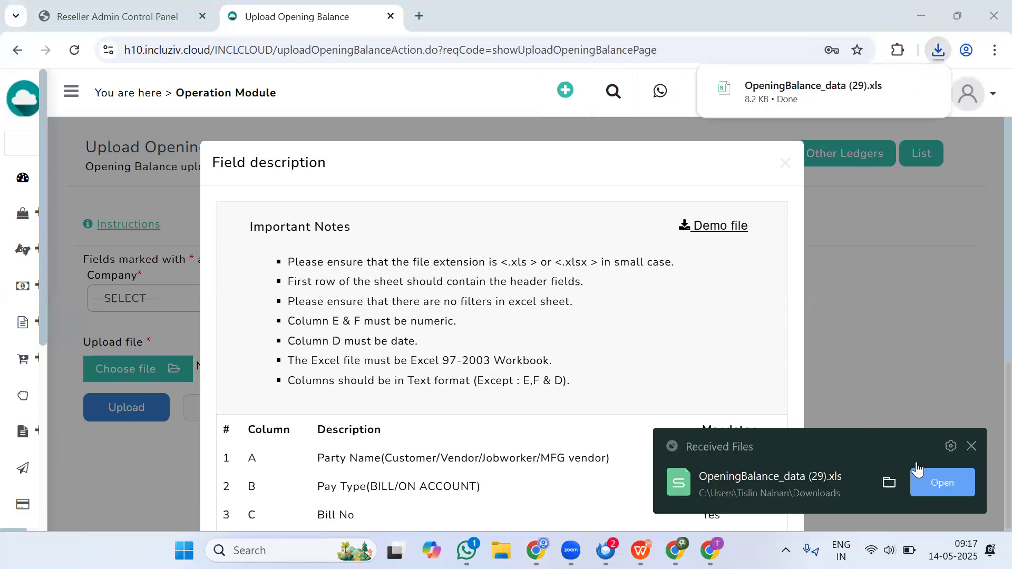
pyautogui.click(930, 488)
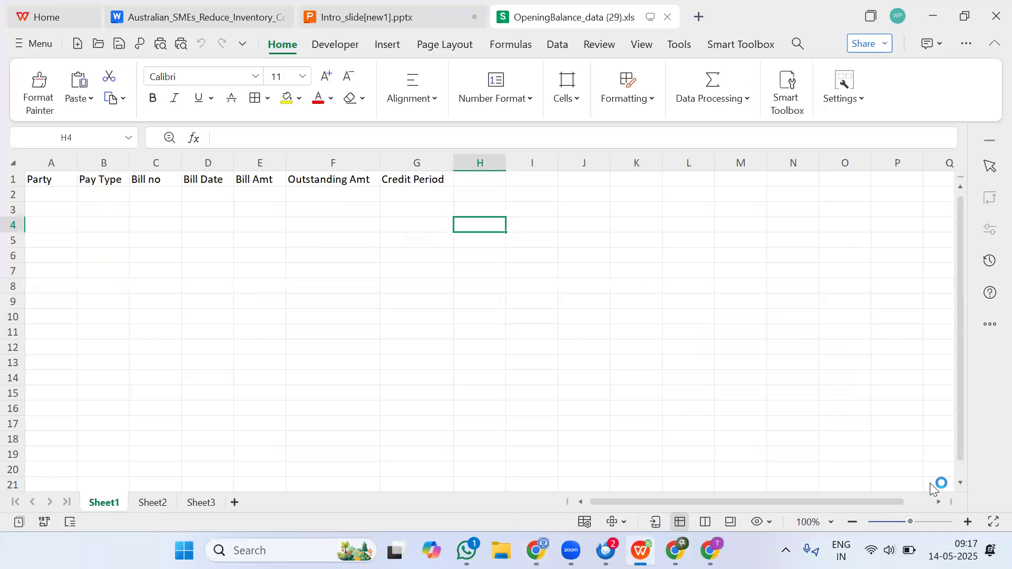
# Examine the template's columns from Party to Credit Period in row 2.
pyautogui.click(56, 194)
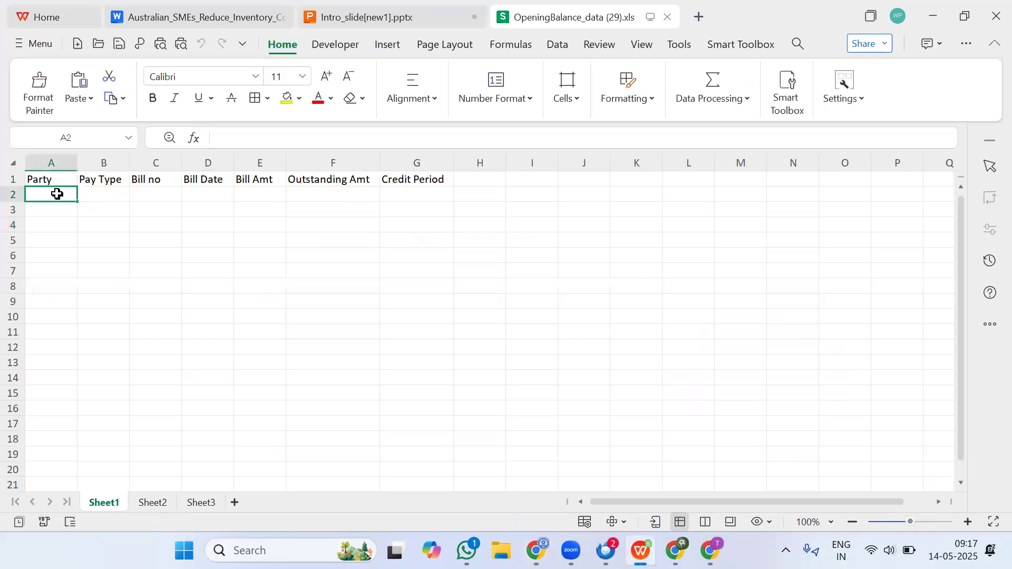
pyautogui.click(113, 194)
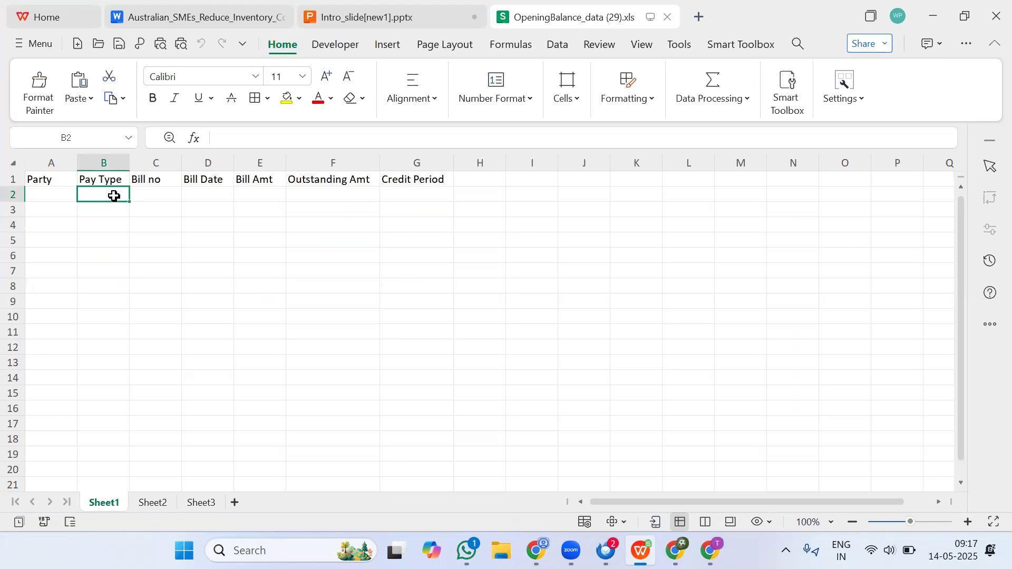
pyautogui.click(161, 188)
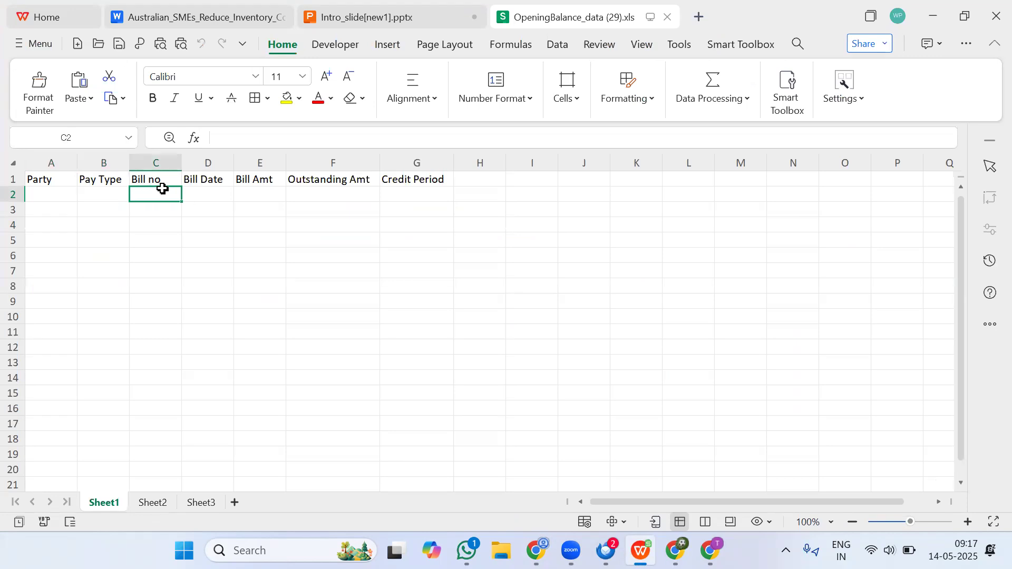
pyautogui.click(196, 192)
pyautogui.click(250, 197)
pyautogui.click(322, 192)
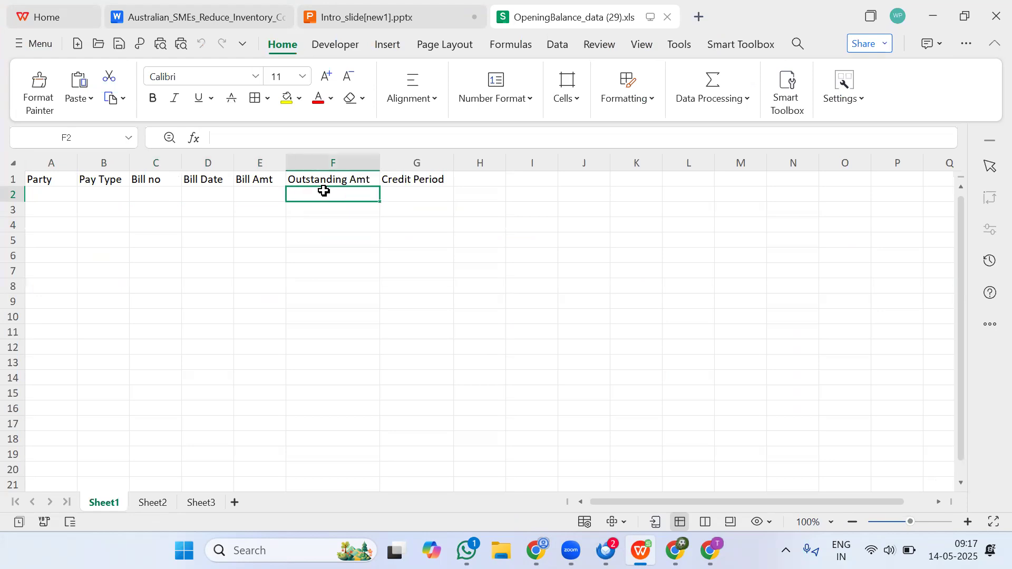
pyautogui.click(420, 196)
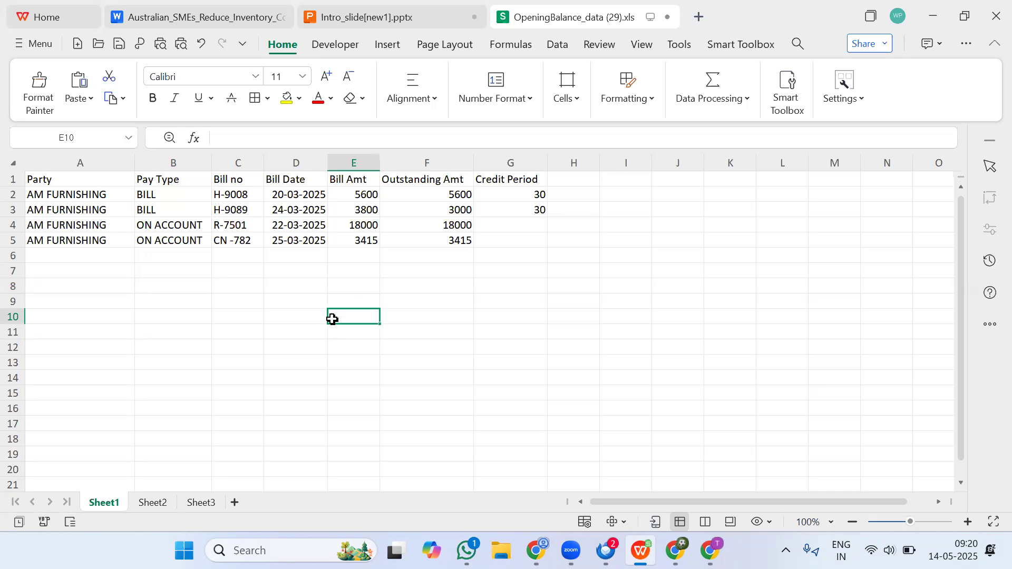
# Review the bill numbers, dates, bill amounts and outstanding amounts of the two BILL rows.
pyautogui.click(238, 194)
pyautogui.click(244, 210)
pyautogui.click(308, 196)
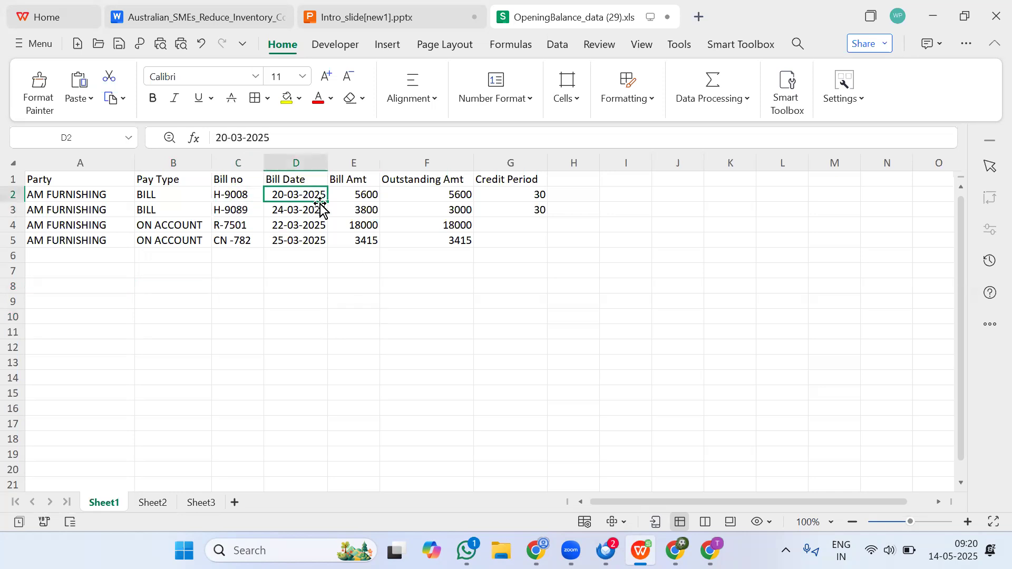
pyautogui.click(364, 195)
pyautogui.click(435, 194)
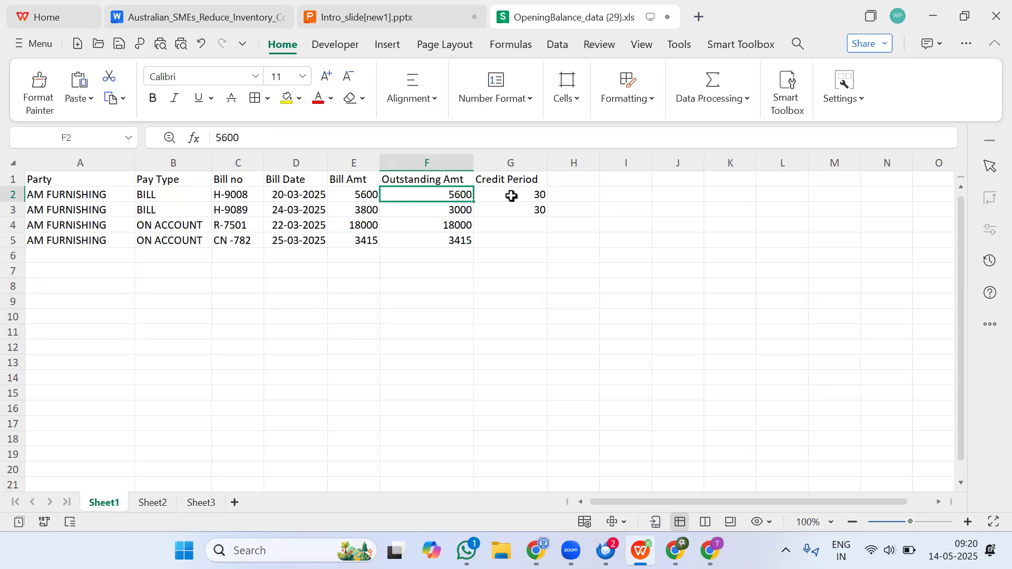
pyautogui.click(291, 202)
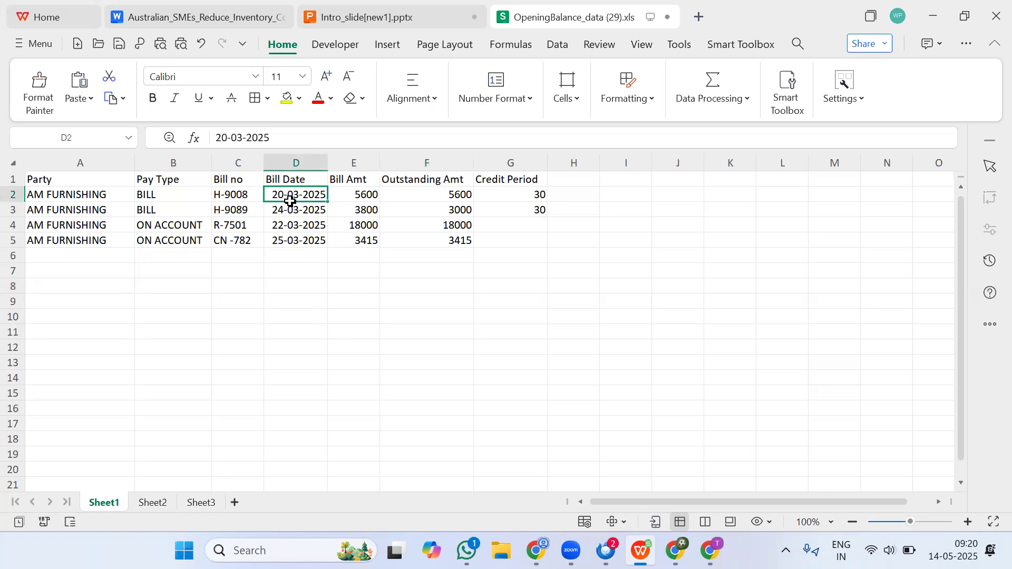
pyautogui.click(362, 200)
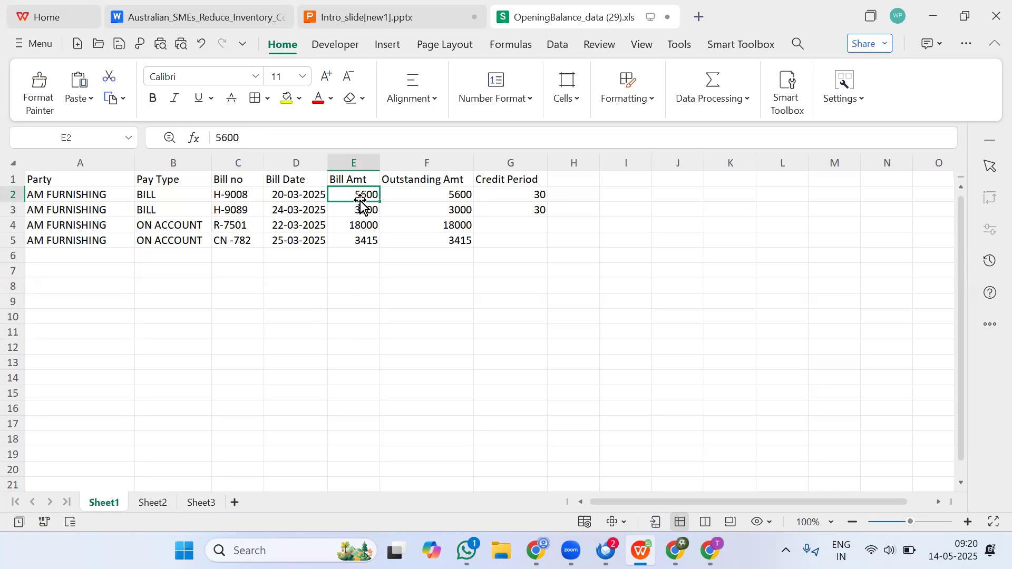
pyautogui.click(412, 200)
pyautogui.click(247, 212)
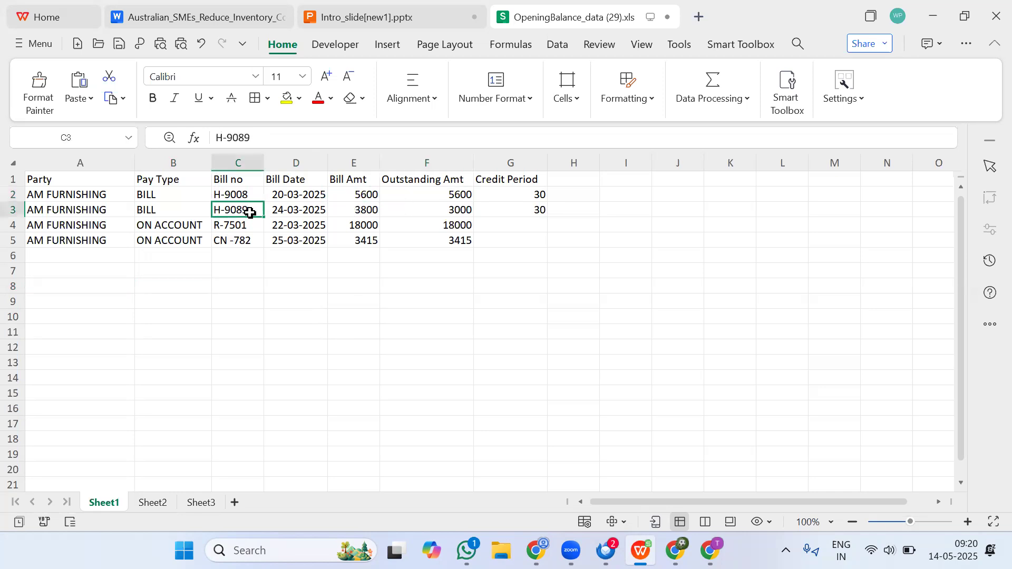
pyautogui.click(354, 206)
pyautogui.click(461, 207)
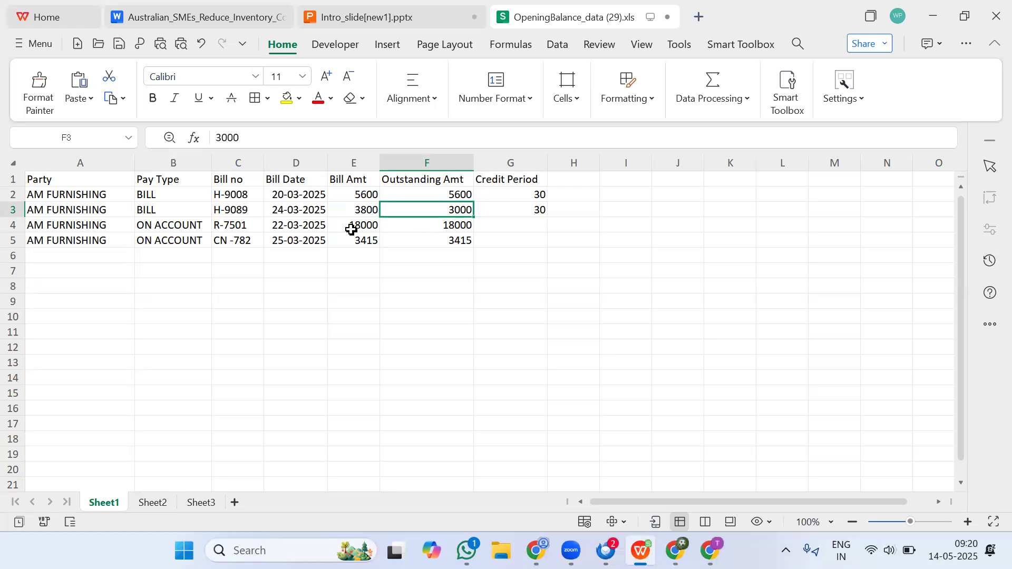
# Review the pay type, bill number, date and amounts of the two ON ACCOUNT rows.
pyautogui.click(186, 224)
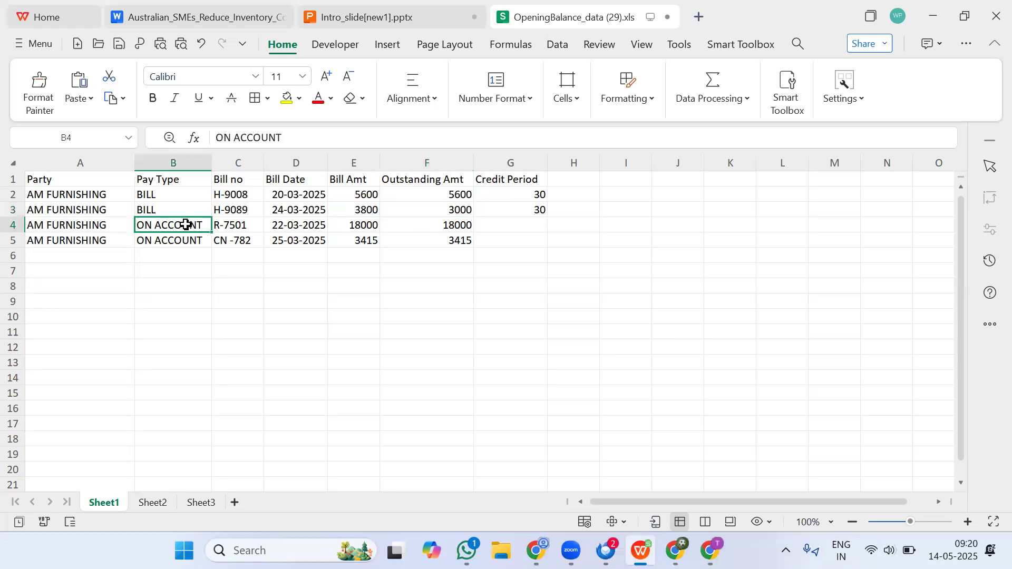
pyautogui.click(343, 227)
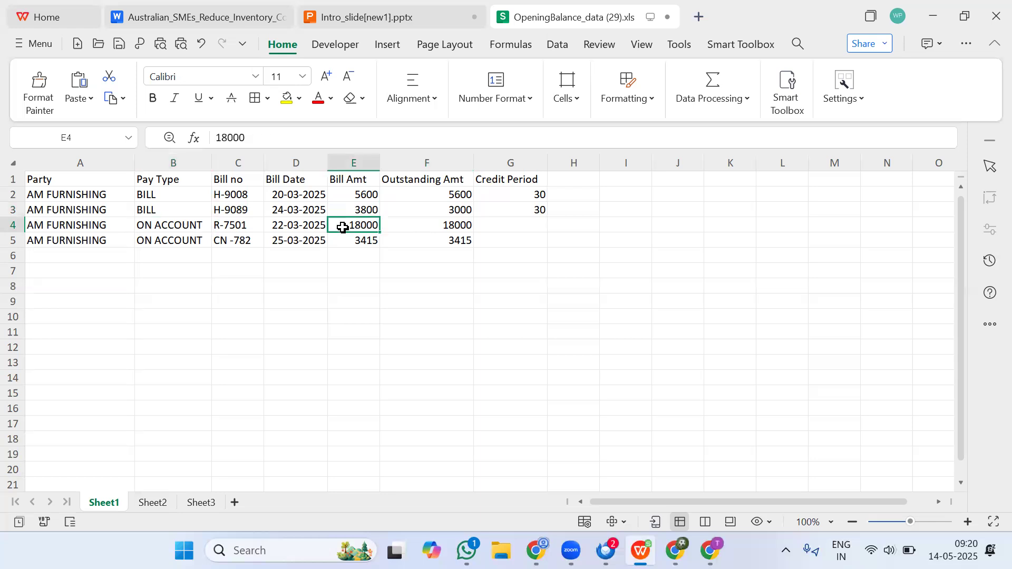
pyautogui.click(199, 226)
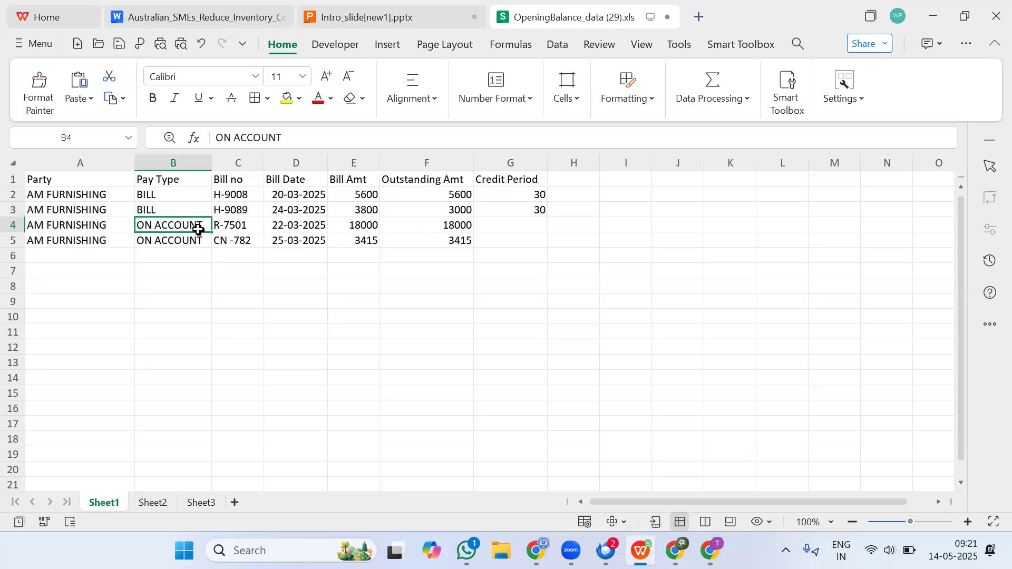
pyautogui.click(174, 241)
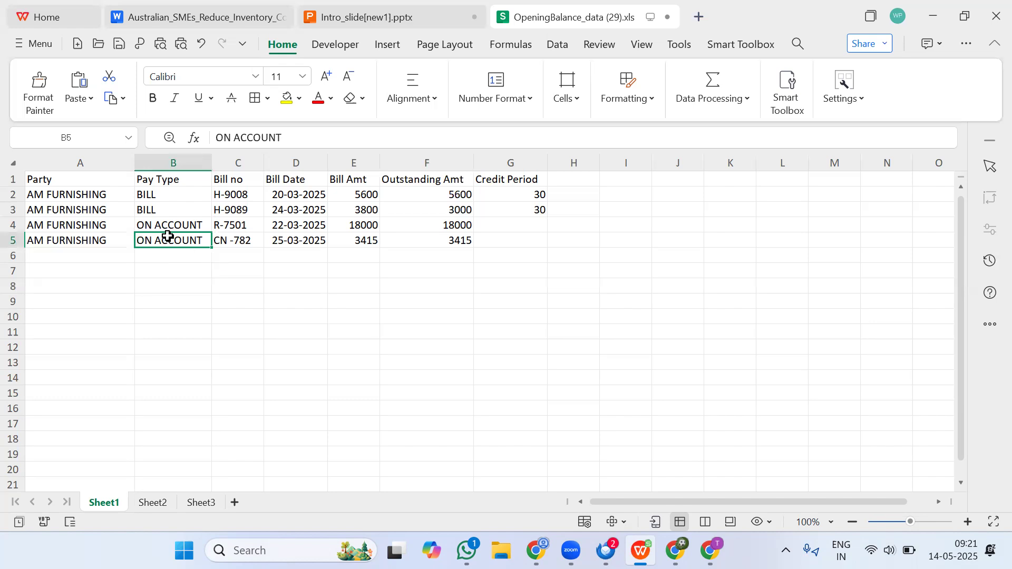
pyautogui.click(247, 243)
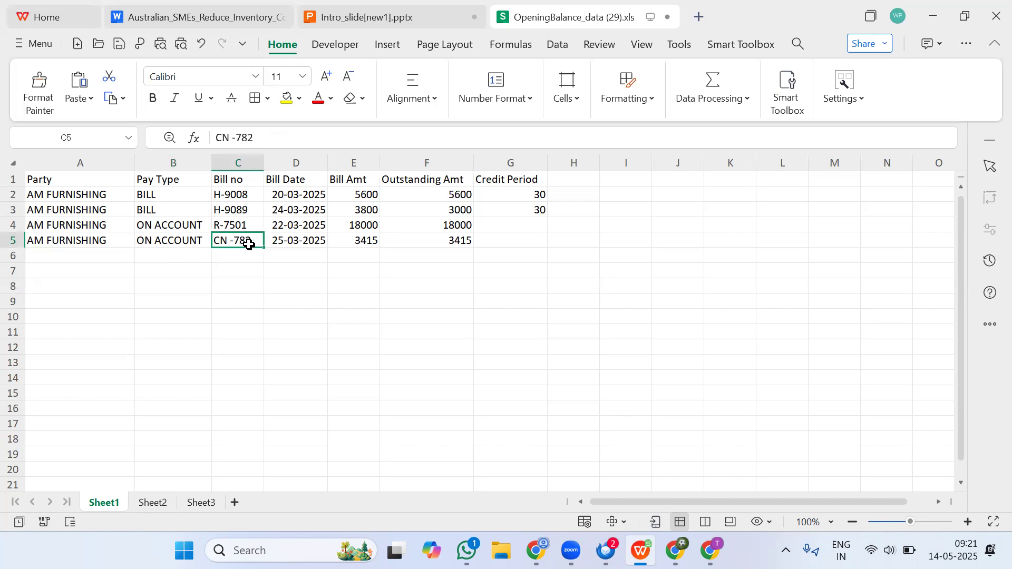
pyautogui.click(294, 246)
pyautogui.click(364, 243)
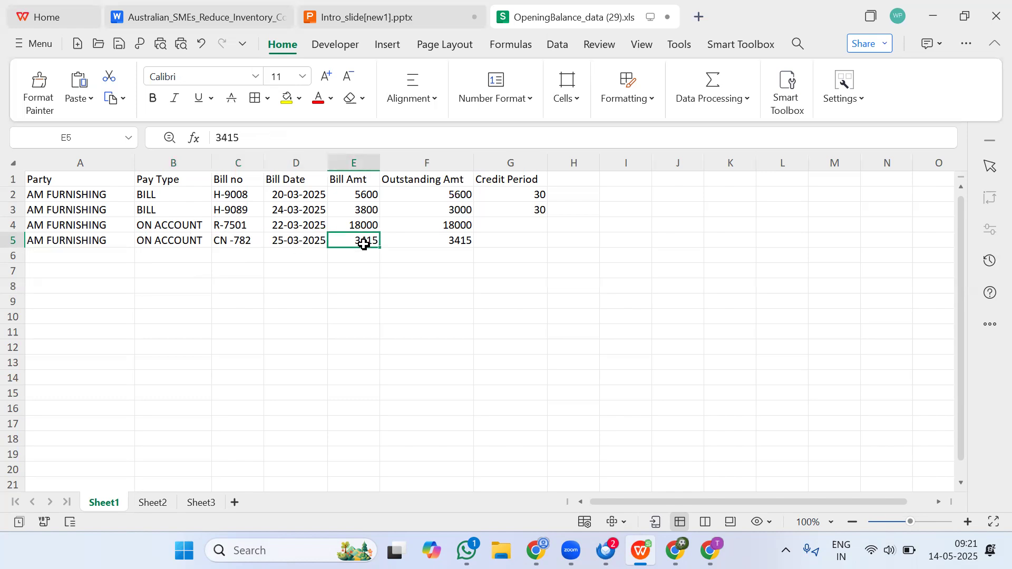
pyautogui.click(453, 248)
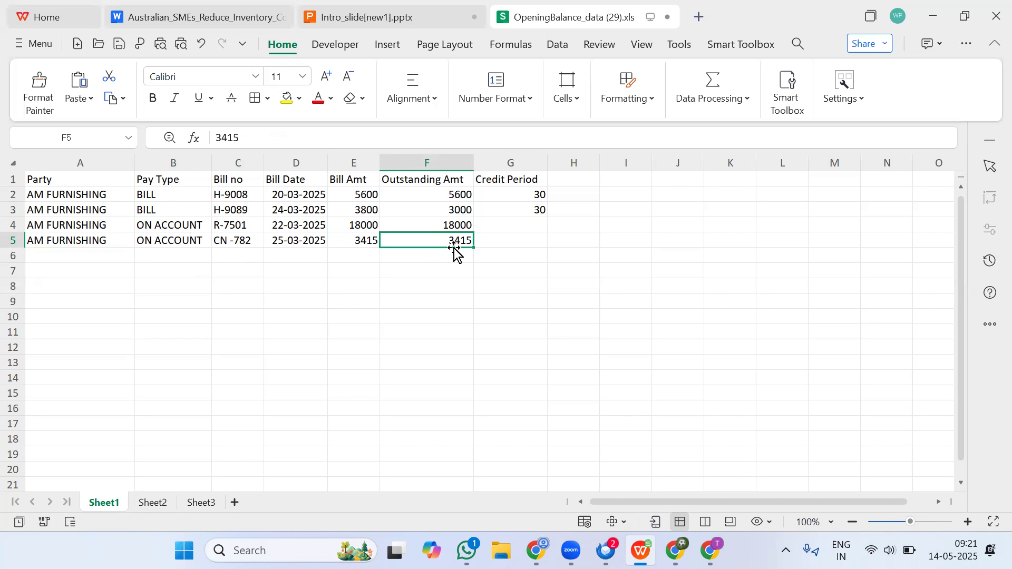
# Add SAJAWAAT as a party in cell A6 below the AM FURNISHING rows.
pyautogui.click(79, 253)
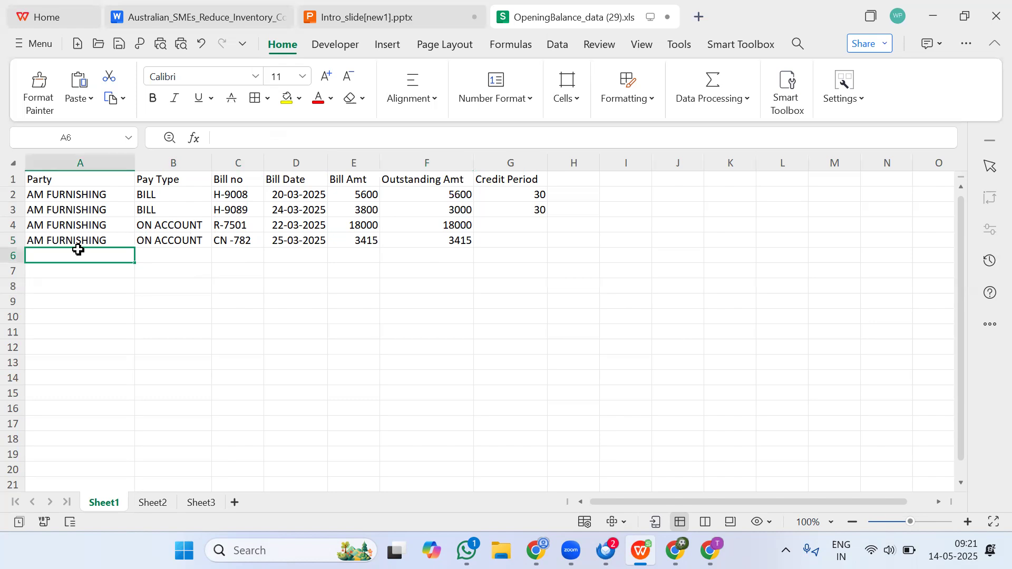
pyautogui.write('SAJA')
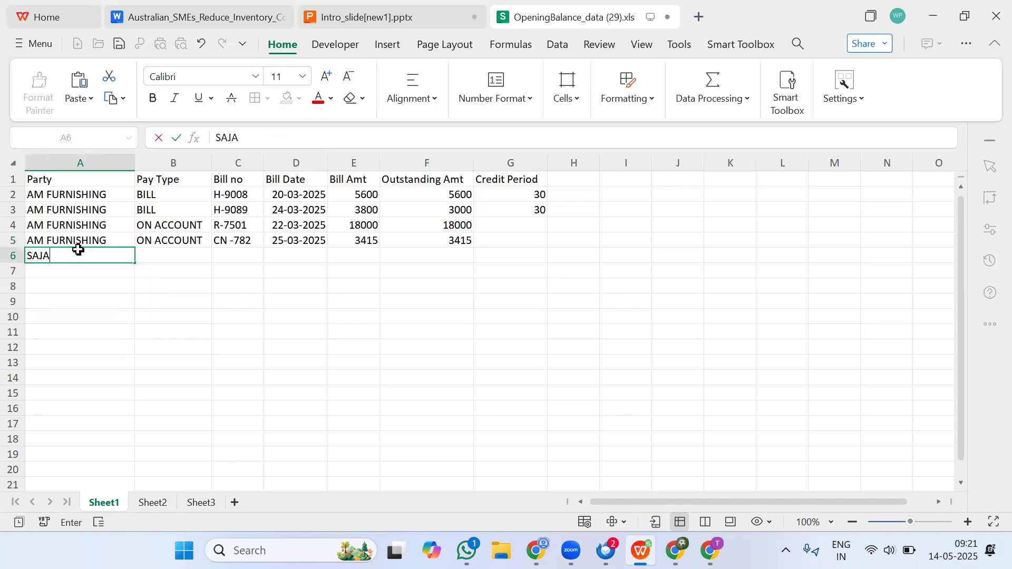
pyautogui.write('WAAT')
pyautogui.press('Tab')
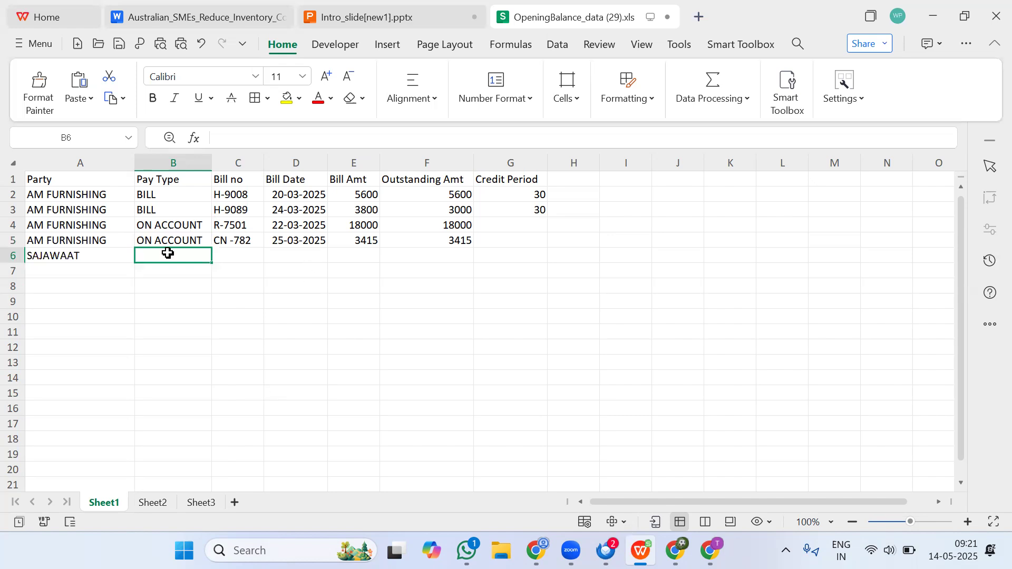
# Select the party names in A2:A5, switch to Chrome and look up the customer list in the CRM quick view.
pyautogui.moveTo(71, 195); pyautogui.dragTo(76, 235)
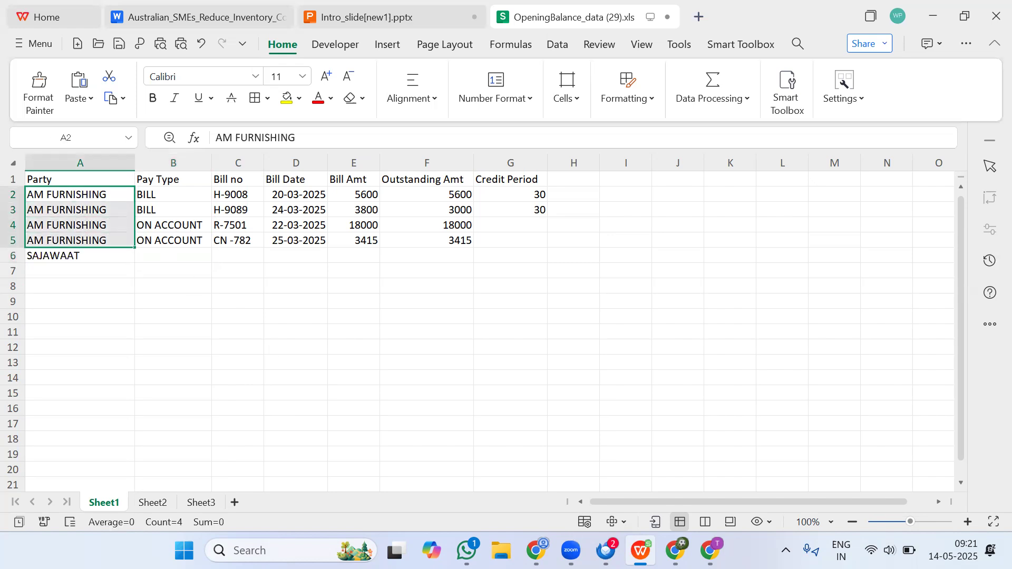
pyautogui.click(536, 550)
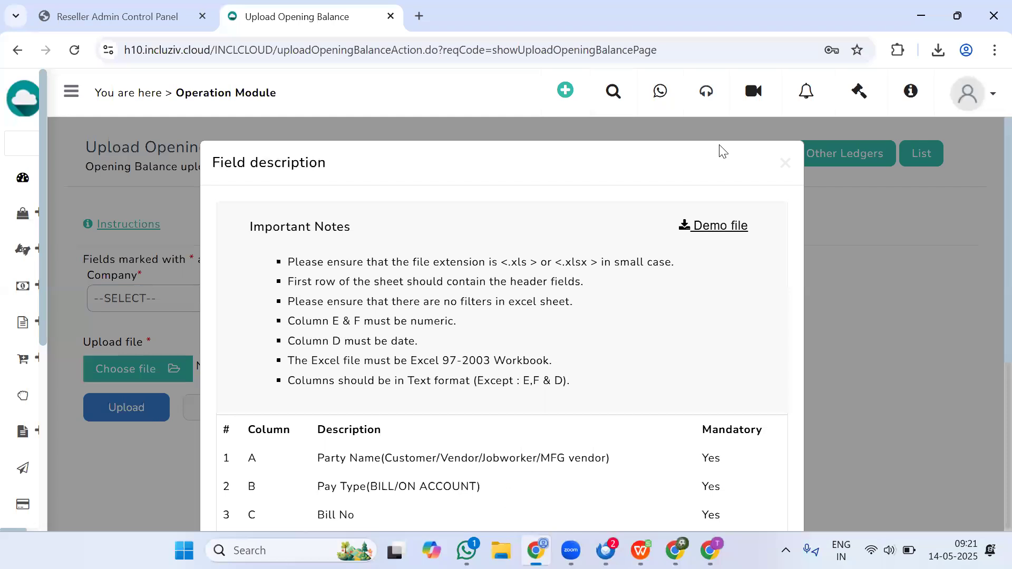
pyautogui.click(614, 93)
pyautogui.click(609, 96)
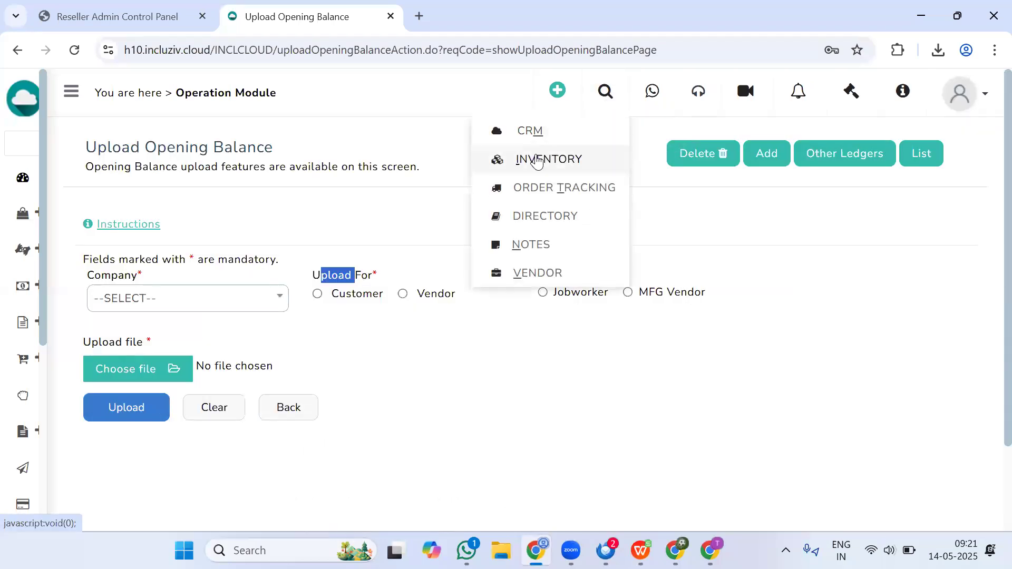
pyautogui.click(536, 159)
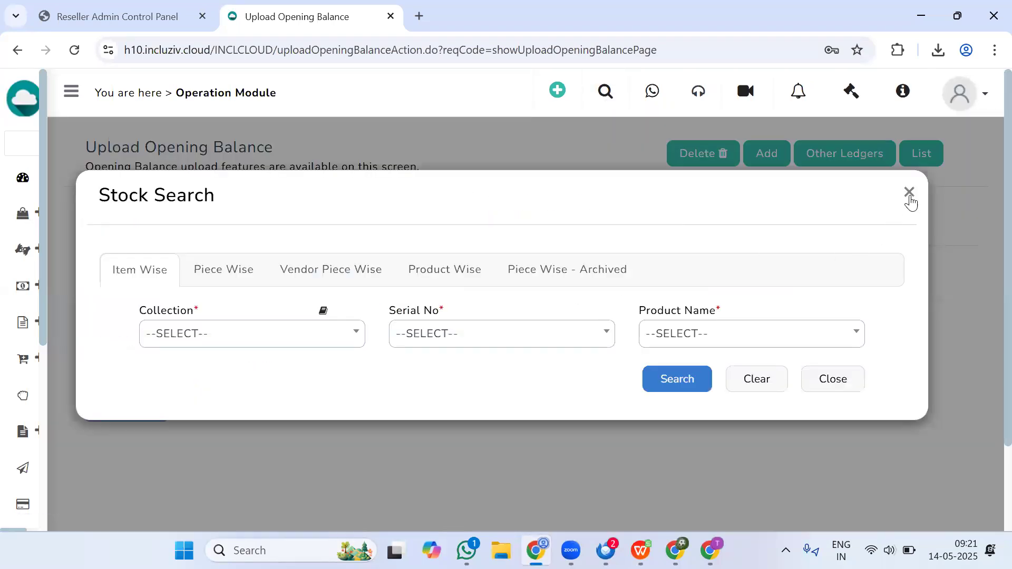
pyautogui.click(910, 194)
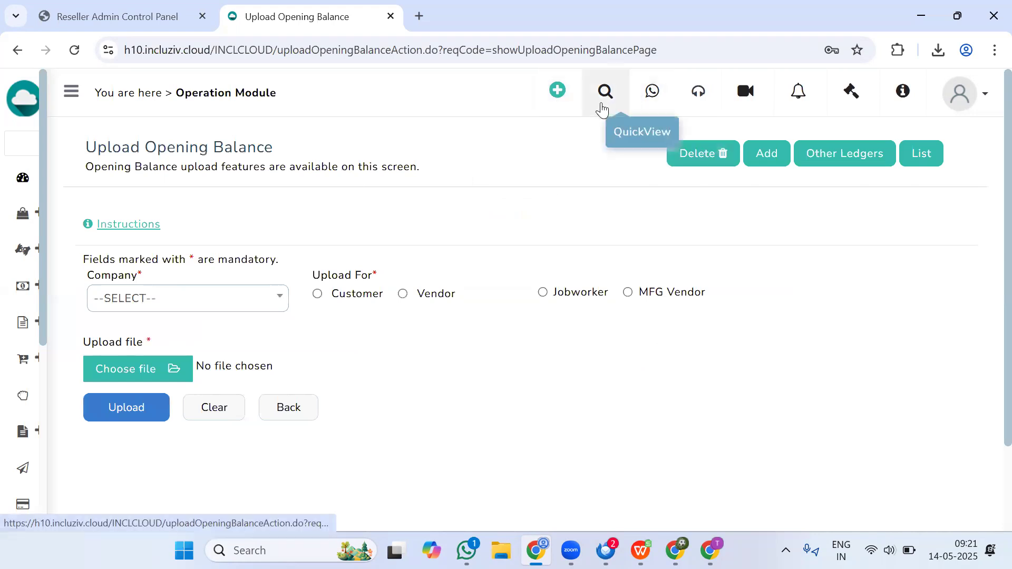
pyautogui.click(605, 95)
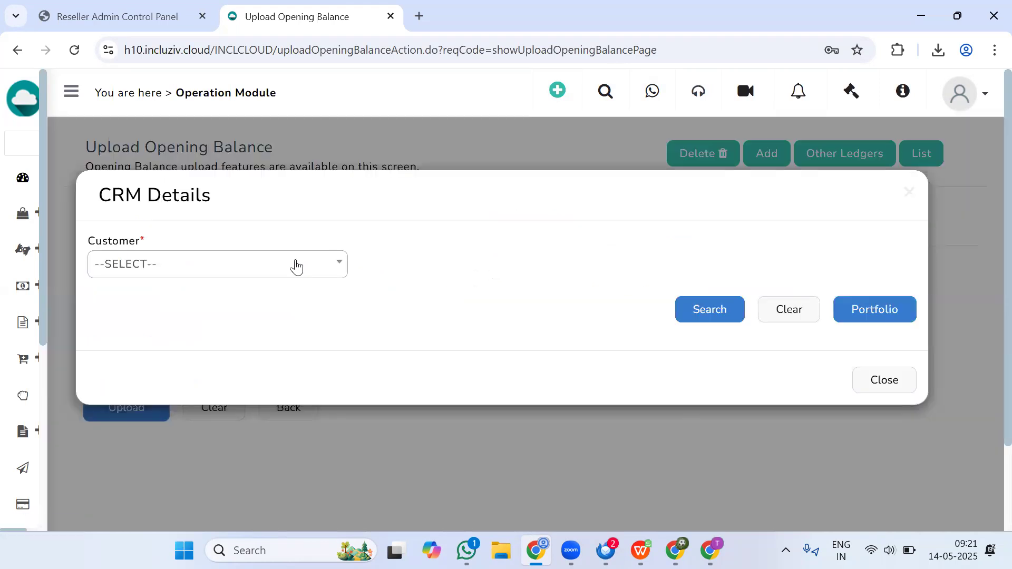
pyautogui.click(296, 267)
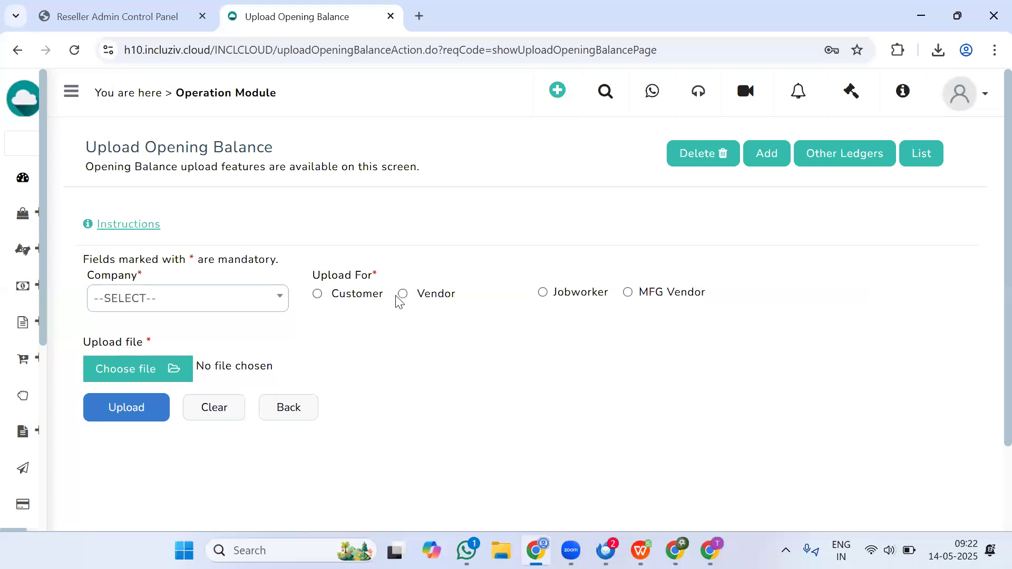
# Choose Vendor as the upload type, and return to the spreadsheet to check the ON ACCOUNT pay types.
pyautogui.click(403, 294)
pyautogui.hotkey('alt', 'Tab')
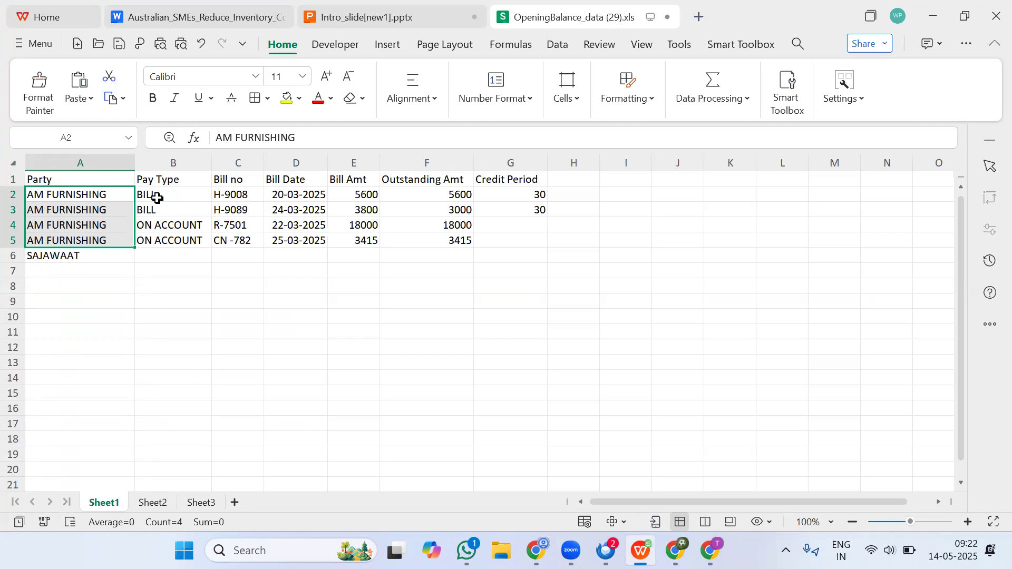
pyautogui.click(168, 226)
pyautogui.click(166, 246)
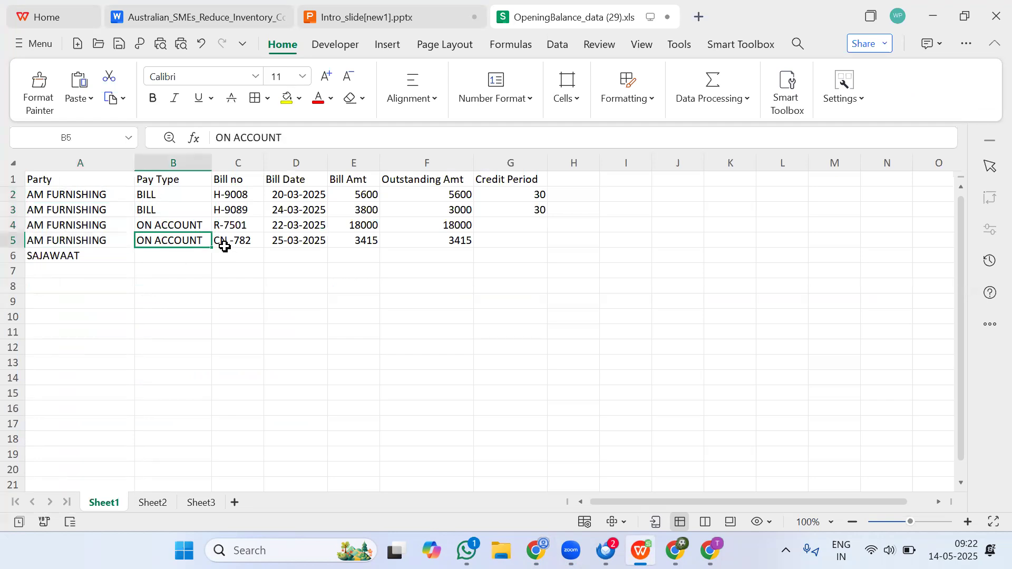
# Change the bill number of the second ON ACCOUNT row, in cell C5, to DN -782.
pyautogui.click(219, 241)
pyautogui.doubleClick(217, 240)
pyautogui.hotkey('shift', 'Right')
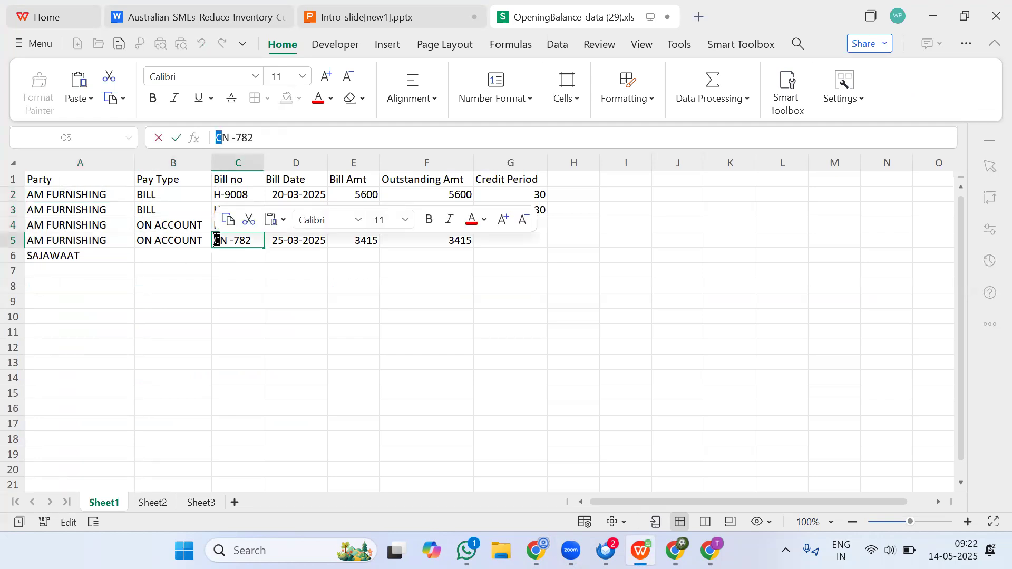
pyautogui.write('d')
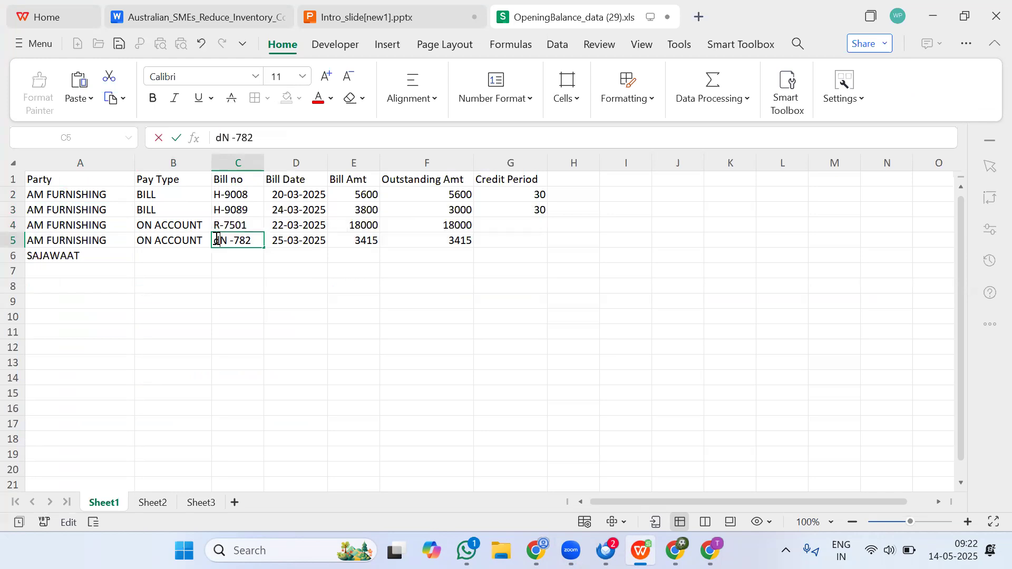
pyautogui.press('BackSpace')
pyautogui.write('D')
pyautogui.click(242, 282)
# Select the bill amounts of the two ON ACCOUNT rows in E4:E5 to review them.
pyautogui.click(309, 253)
pyautogui.click(367, 239)
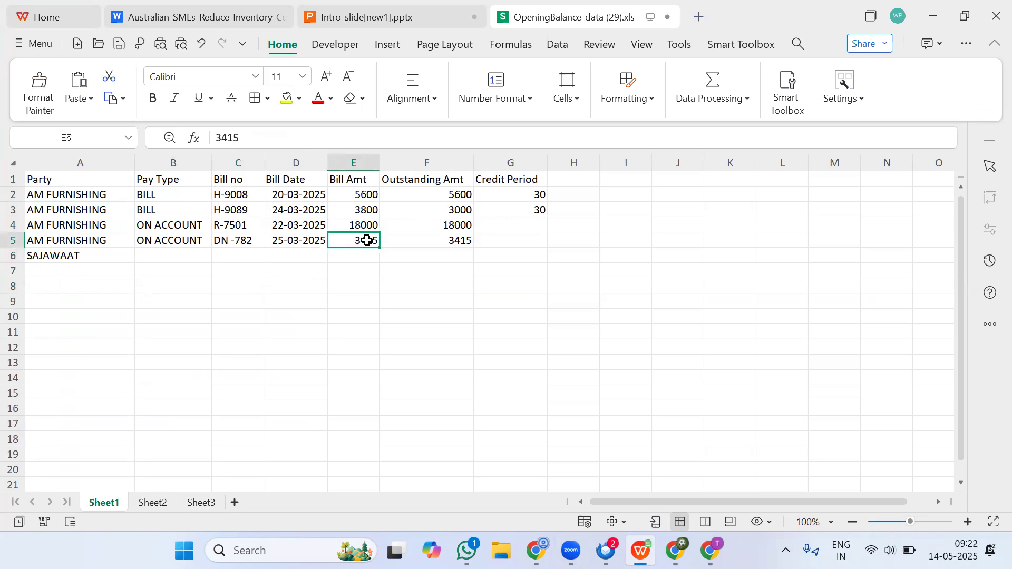
pyautogui.moveTo(367, 240); pyautogui.dragTo(368, 224)
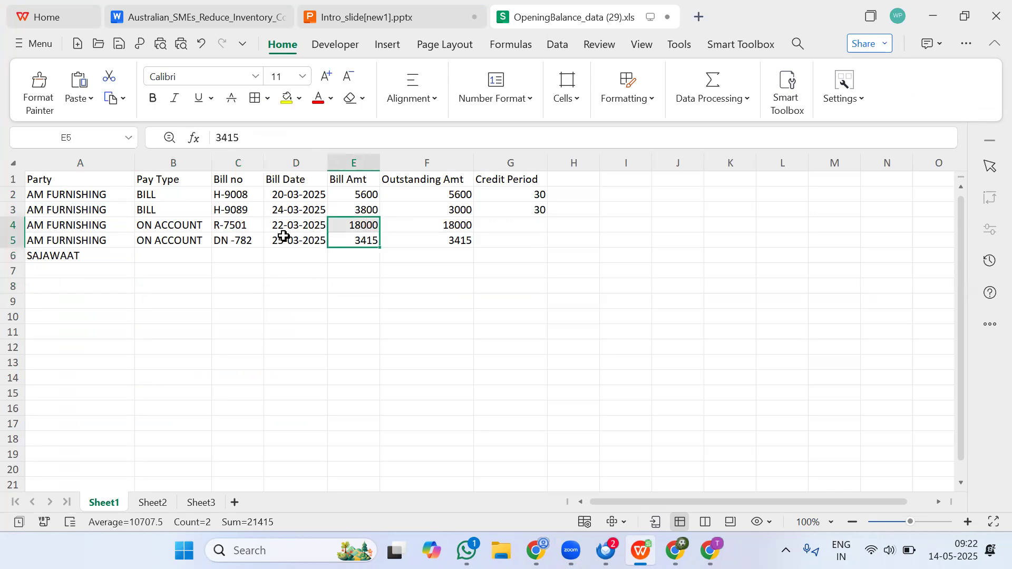
# Change the first ON ACCOUNT row's bill number in C4 to P-7501, and select the BILL rows' credit periods in G2:G3.
pyautogui.doubleClick(219, 221)
pyautogui.press('BackSpace')
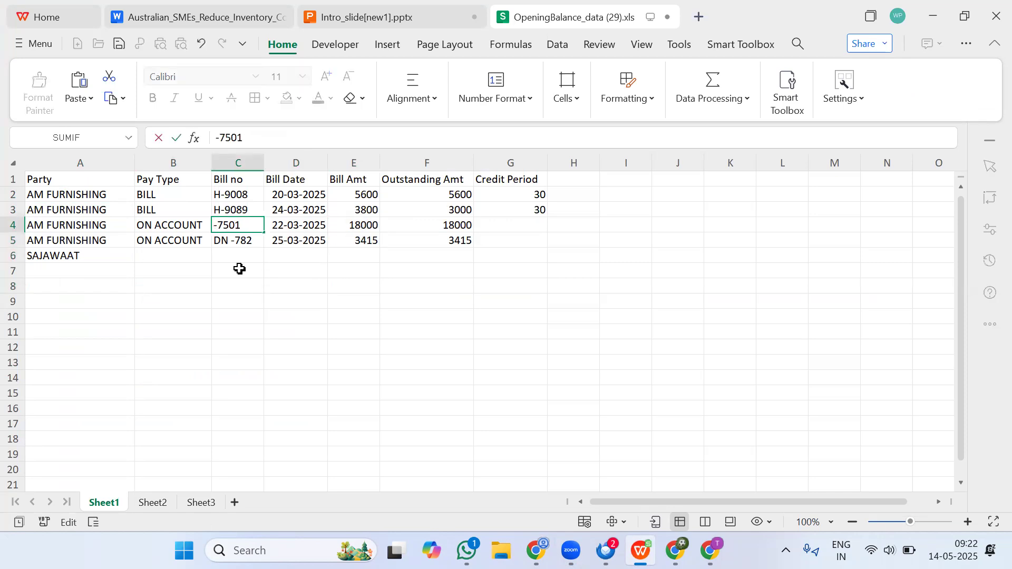
pyautogui.write('P')
pyautogui.click(239, 269)
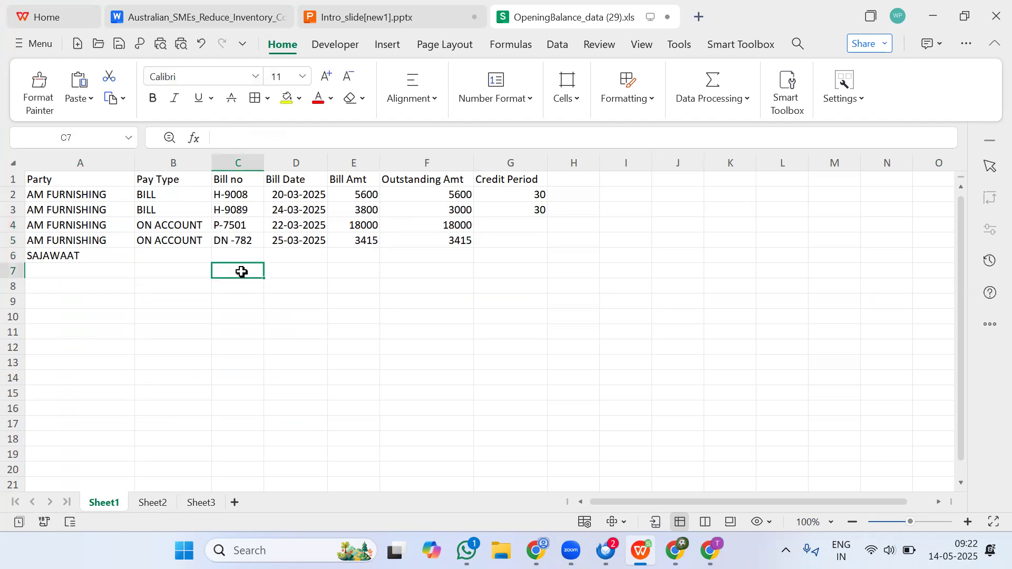
pyautogui.click(234, 242)
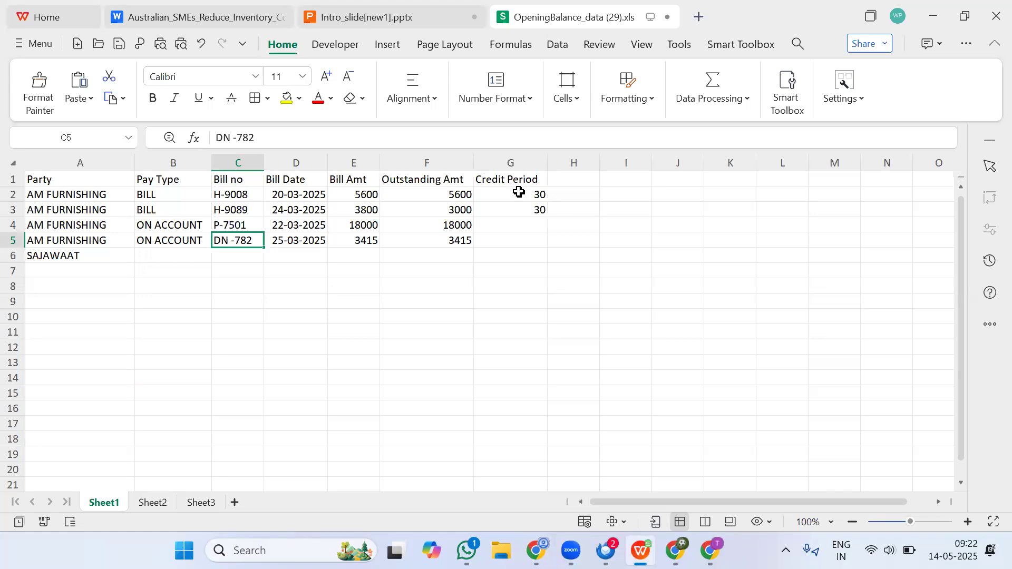
pyautogui.moveTo(519, 194); pyautogui.dragTo(518, 210)
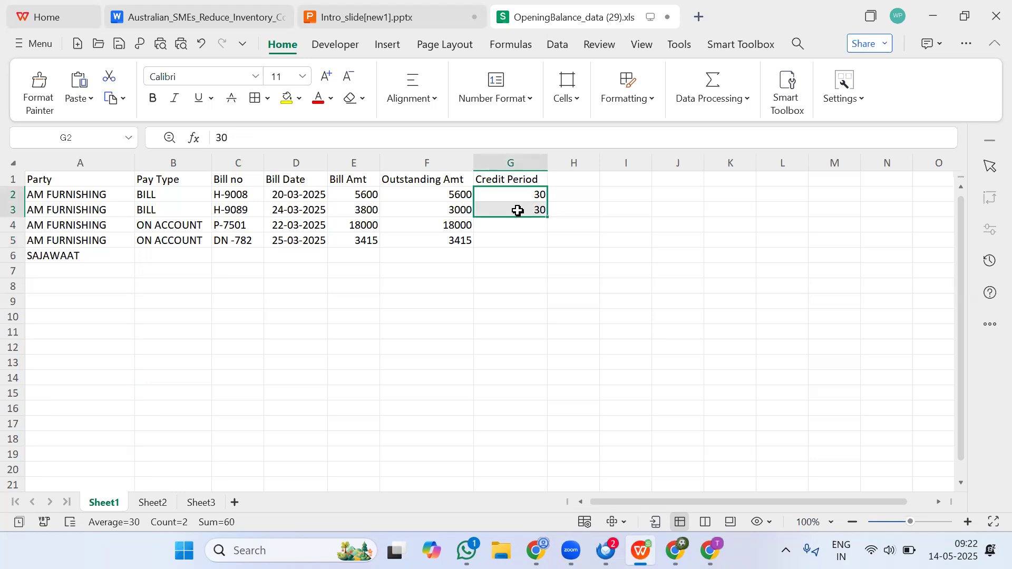